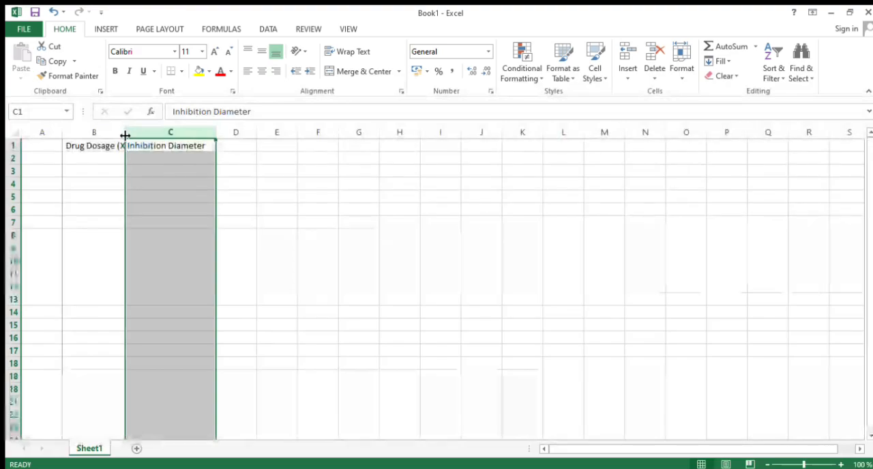
Widen column B to fit its header and extend the header in C1 to "Inhibition Diameter (Y)".
{"action": "left_click_drag", "start_coordinate": [123, 136], "coordinate": [133, 134]}
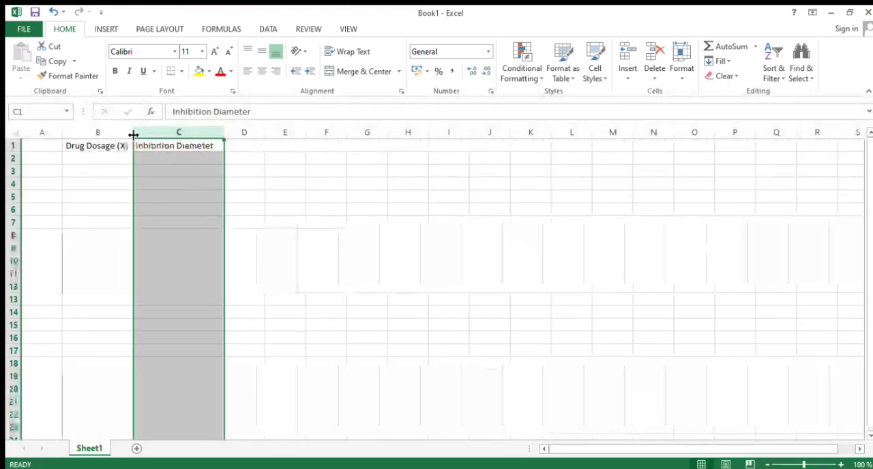
{"action": "mouse_move", "coordinate": [209, 146]}
{"action": "left_mouse_down"}
{"action": "mouse_move", "coordinate": [211, 171]}
{"action": "mouse_move", "coordinate": [219, 147]}
{"action": "left_mouse_up"}
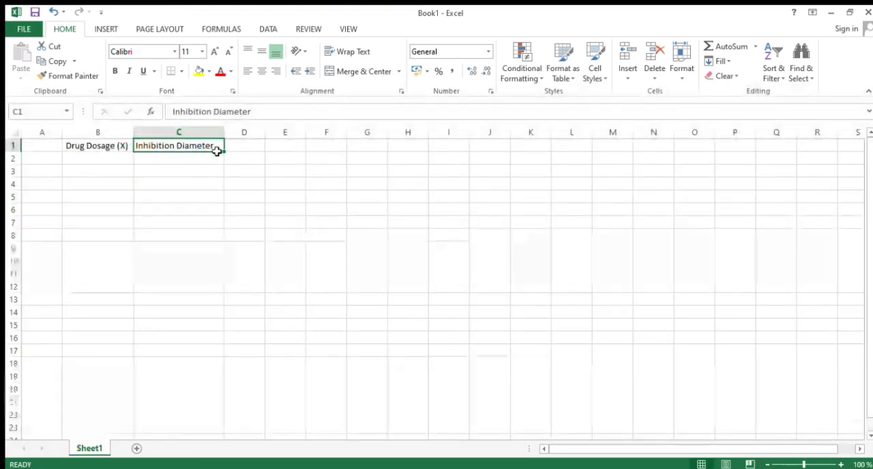
{"action": "double_click", "coordinate": [219, 147]}
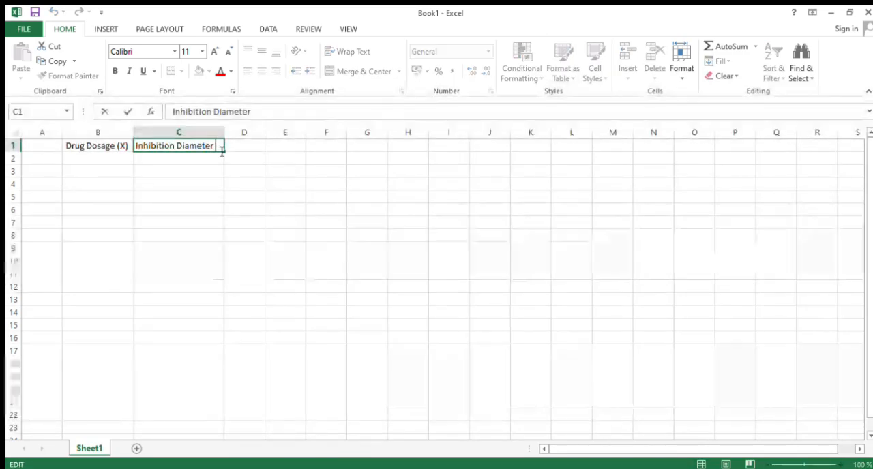
{"action": "type", "text": "("}
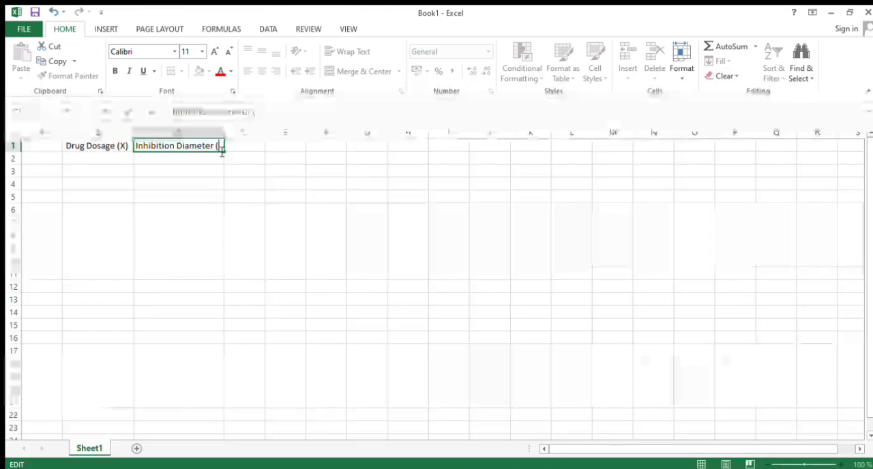
{"action": "type", "text": "Y"}
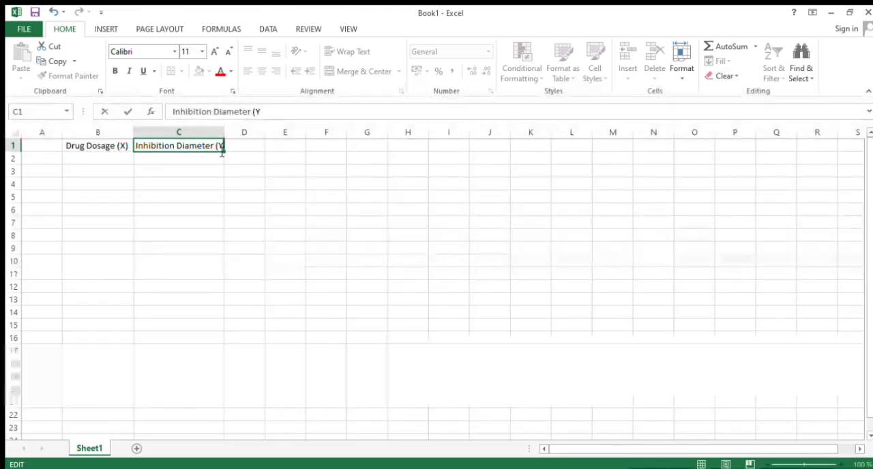
{"action": "type", "text": ")"}
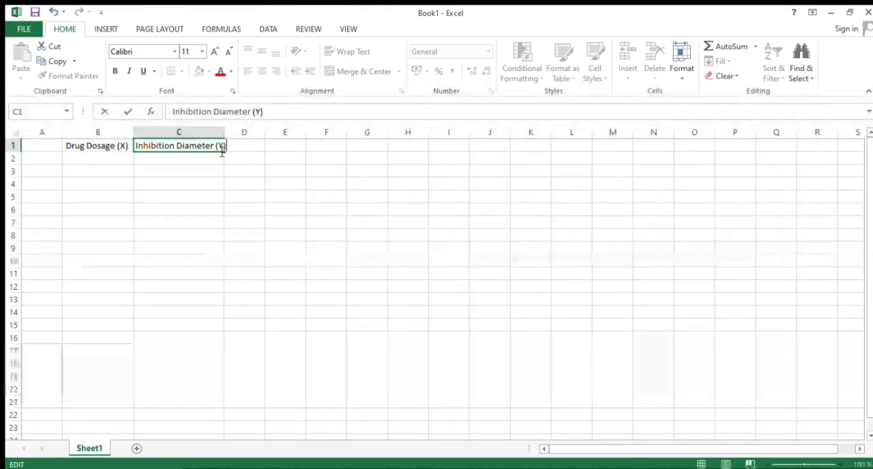
Enter the drug dosages 5, 15 and 25 in cells B2 to B4.
{"action": "left_click", "coordinate": [85, 163]}
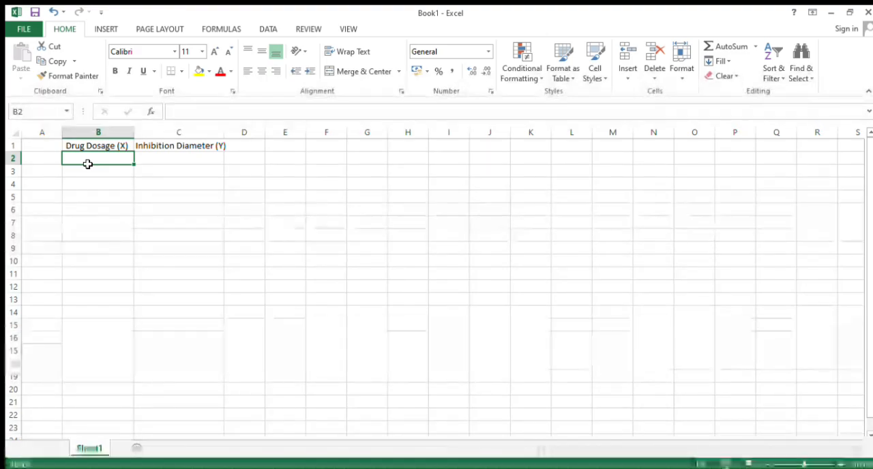
{"action": "type", "text": "5"}
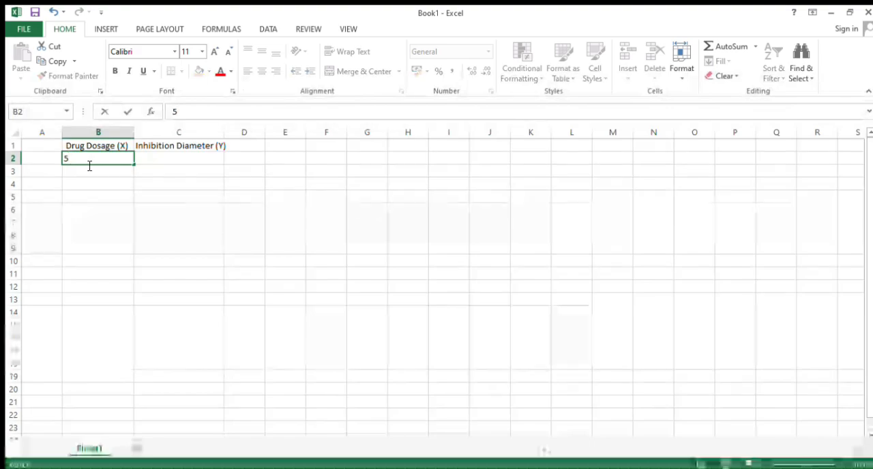
{"action": "key", "text": "Return"}
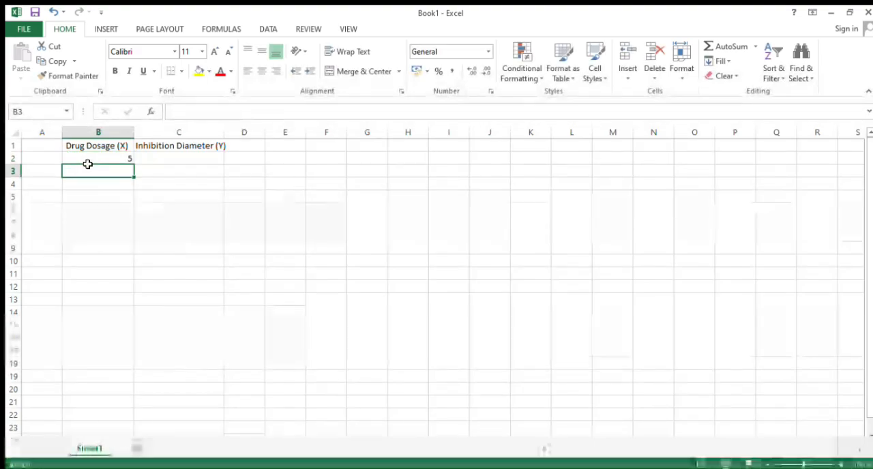
{"action": "type", "text": "15"}
{"action": "key", "text": "Return"}
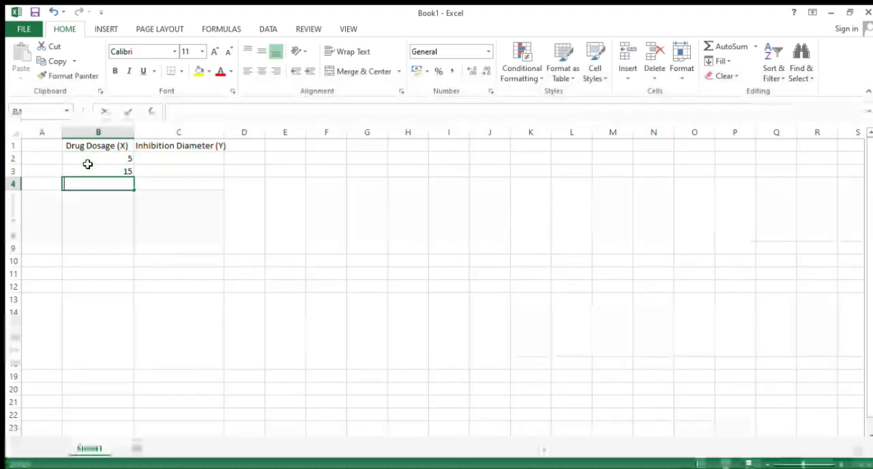
{"action": "type", "text": "25"}
{"action": "key", "text": "Return"}
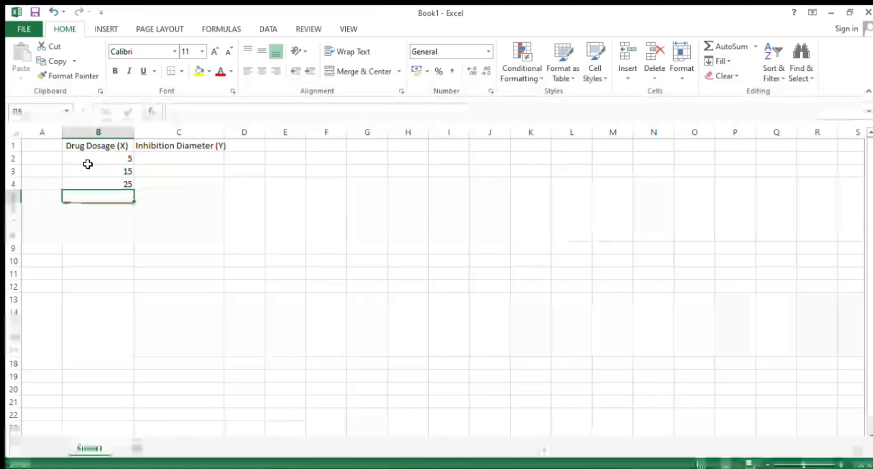
Continue the drug dosage column with 30, 40, 50 and 60 in cells B5 to B8.
{"action": "type", "text": "35"}
{"action": "key", "text": "Return"}
{"action": "type", "text": "4"}
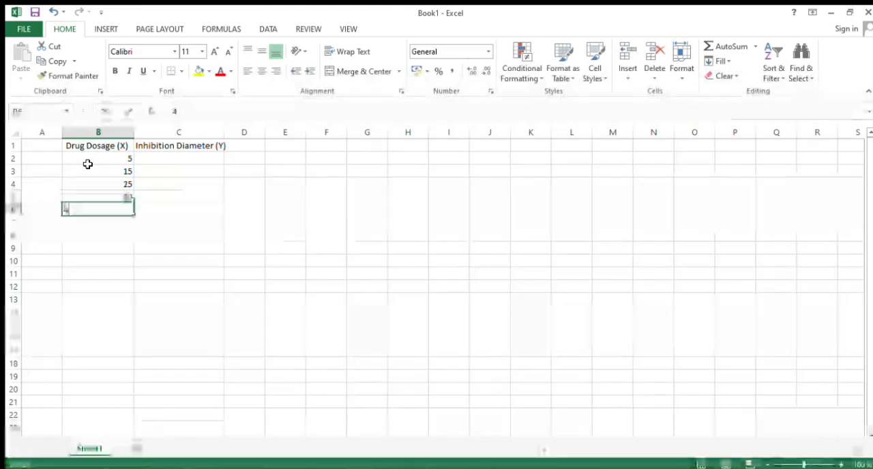
{"action": "type", "text": "5"}
{"action": "key", "text": "Return"}
{"action": "type", "text": "5"}
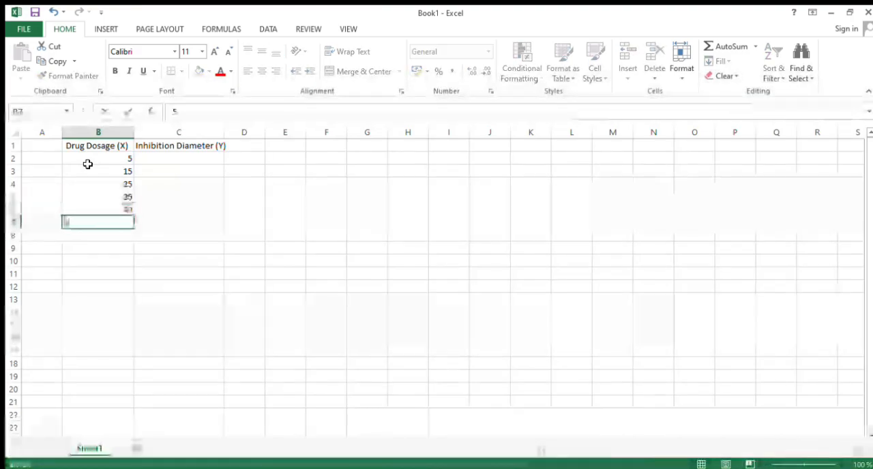
{"action": "type", "text": "0"}
{"action": "key", "text": "Return"}
{"action": "type", "text": "60"}
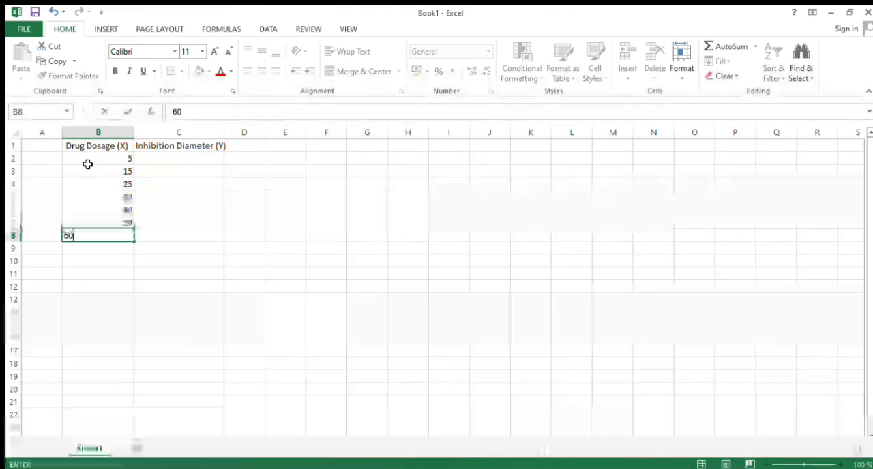
{"action": "key", "text": "Return"}
Enter 76 and 78 as drug dosages in cells B9 and B10.
{"action": "type", "text": "76"}
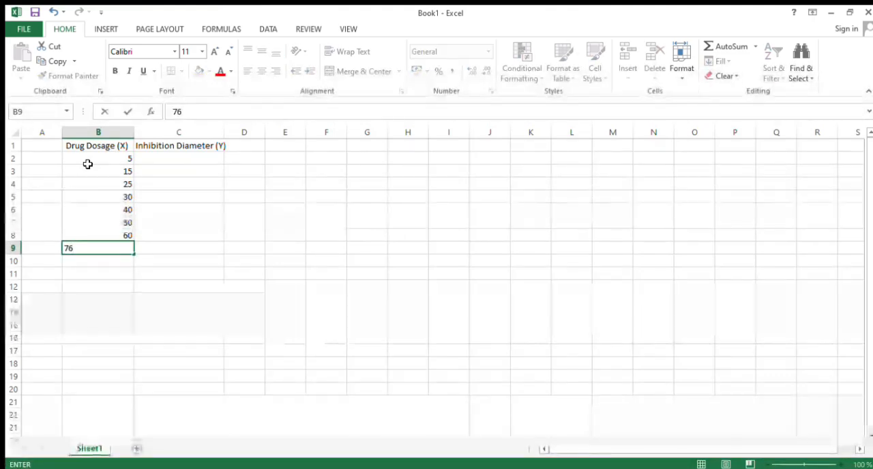
{"action": "key", "text": "Return"}
{"action": "type", "text": "78"}
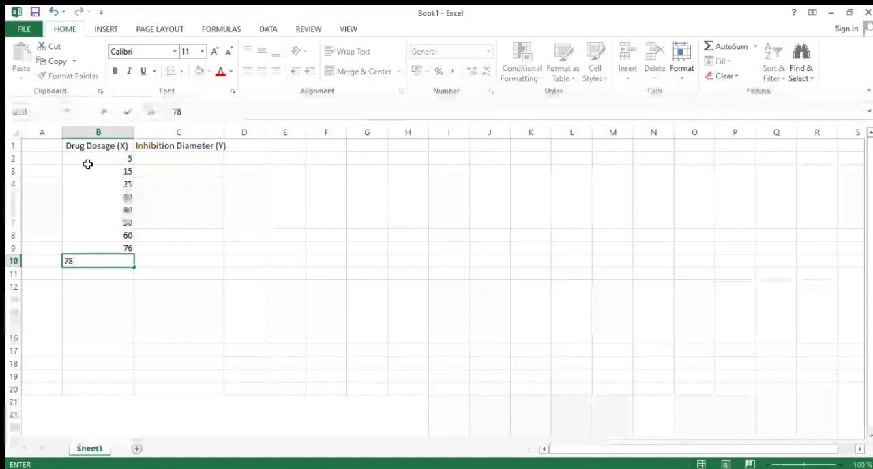
{"action": "key", "text": "Tab"}
{"action": "key", "text": "Tab"}
{"action": "type", "text": "8"}
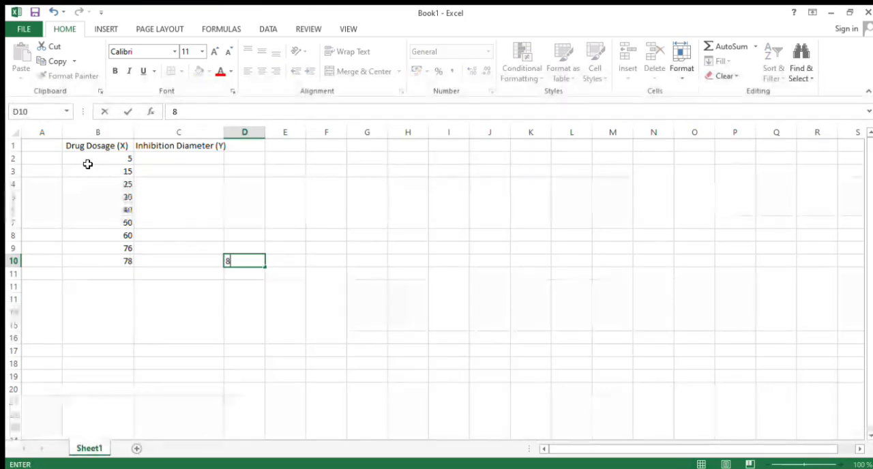
{"action": "type", "text": "0"}
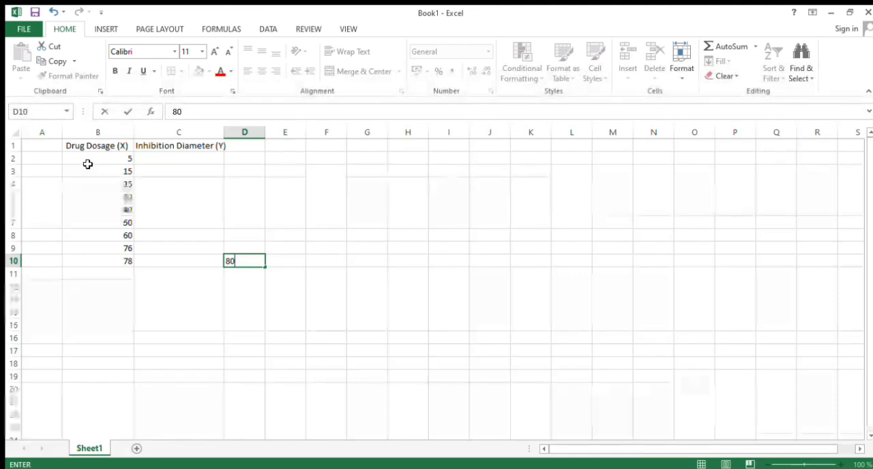
{"action": "key", "text": "Escape"}
{"action": "key", "text": "Left"}
{"action": "key", "text": "Left"}
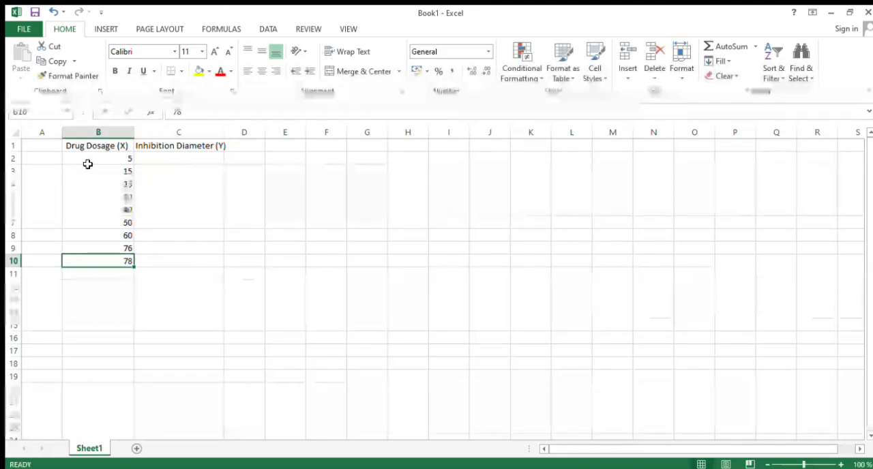
Set the drug dosages in B9 and B10 to 75 and 80, and enter 90 in B11.
{"action": "key", "text": "Up"}
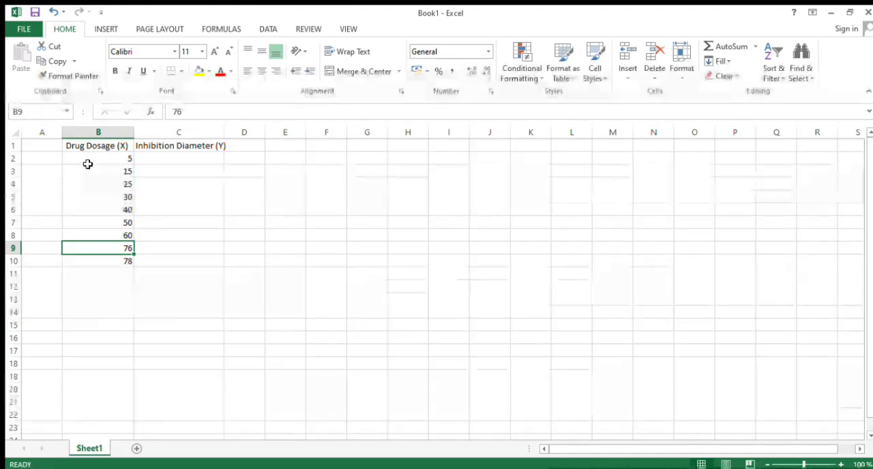
{"action": "type", "text": "75"}
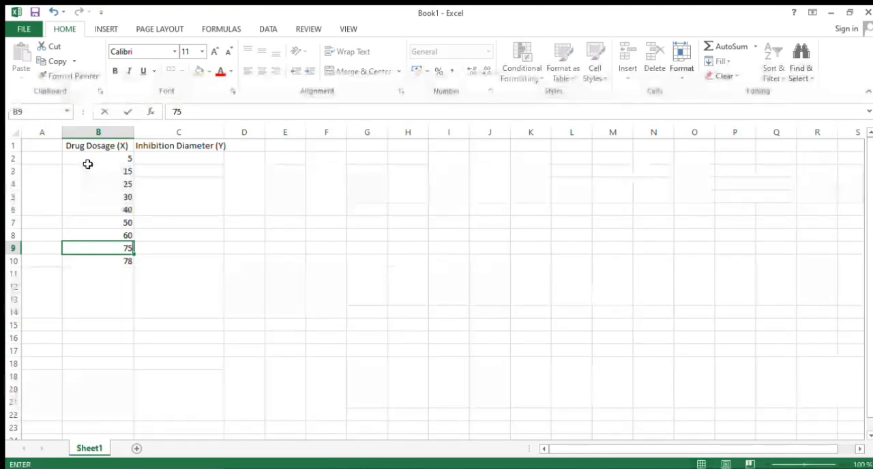
{"action": "key", "text": "Return"}
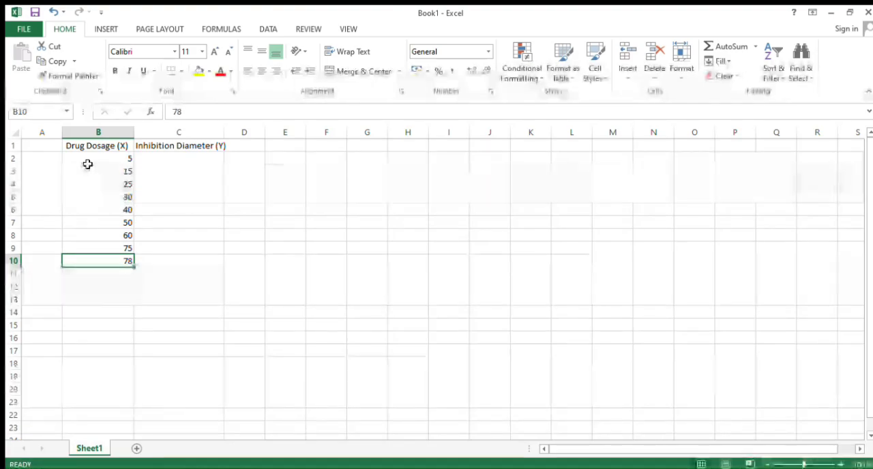
{"action": "type", "text": "80"}
{"action": "key", "text": "Return"}
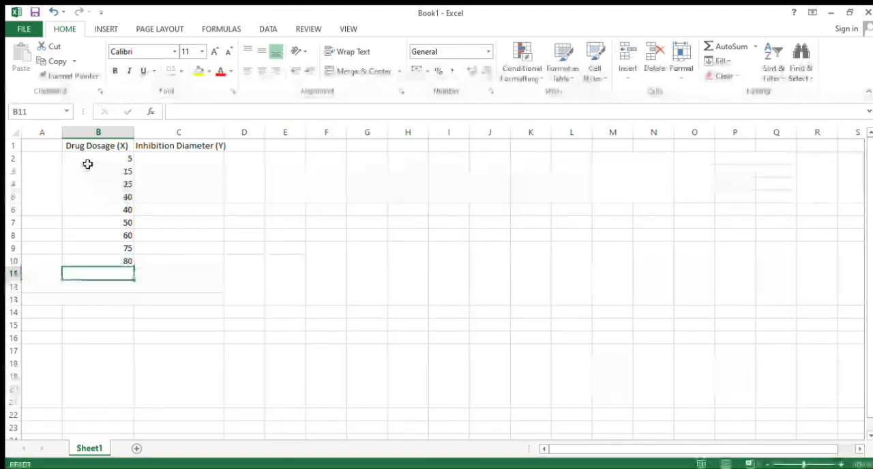
{"action": "type", "text": "90"}
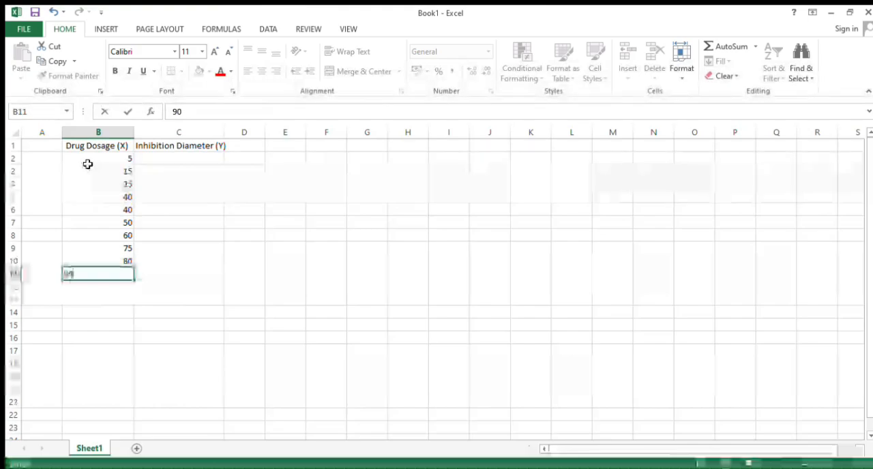
{"action": "key", "text": "Return"}
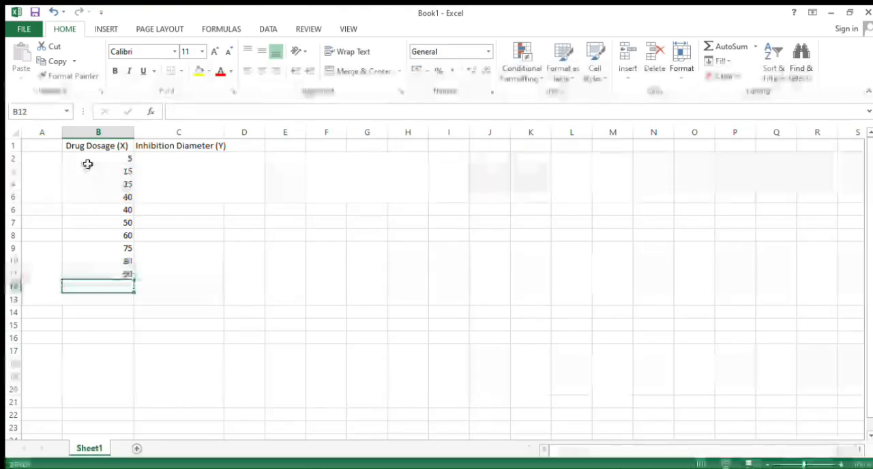
Enter the inhibition diameters 8, 11, 14 and 15 in cells C2 to C5.
{"action": "key", "text": "Right"}
{"action": "key", "text": "Up"}
{"action": "key", "text": "Up"}
{"action": "key", "text": "Up"}
{"action": "key", "text": "Up"}
{"action": "key", "text": "Up"}
{"action": "key", "text": "Up"}
{"action": "key", "text": "Up"}
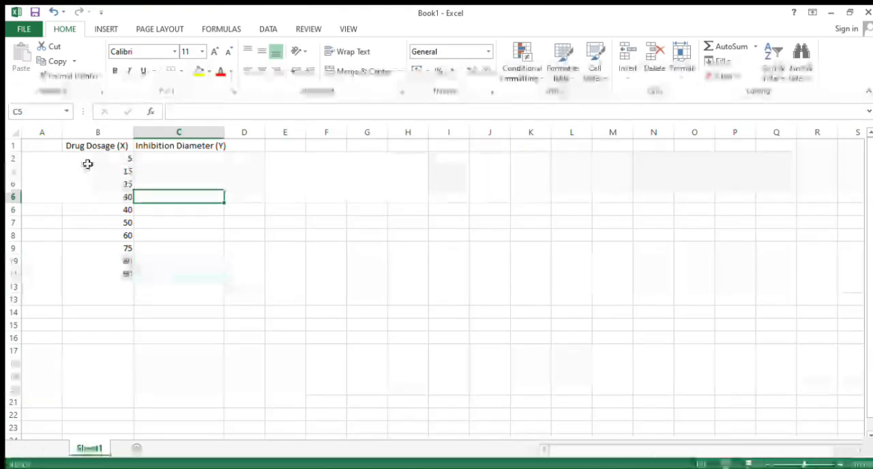
{"action": "key", "text": "Up"}
{"action": "key", "text": "Up"}
{"action": "key", "text": "Up"}
{"action": "key", "text": "Up"}
{"action": "key", "text": "Down"}
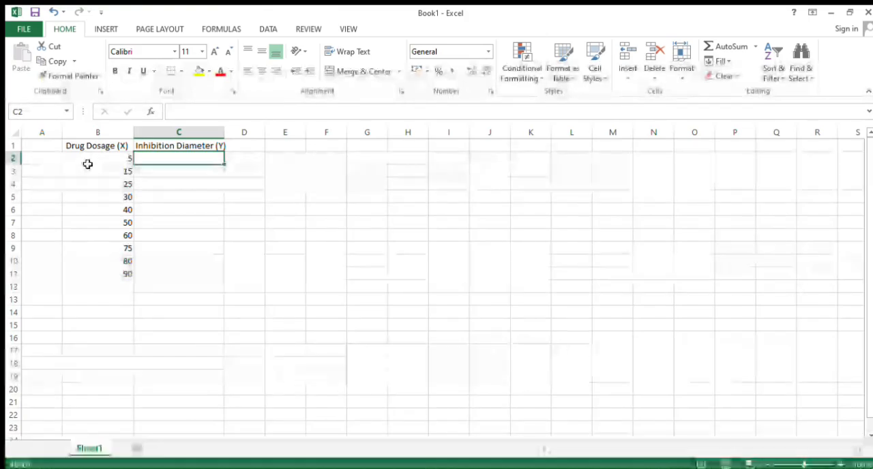
{"action": "type", "text": "8"}
{"action": "key", "text": "Return"}
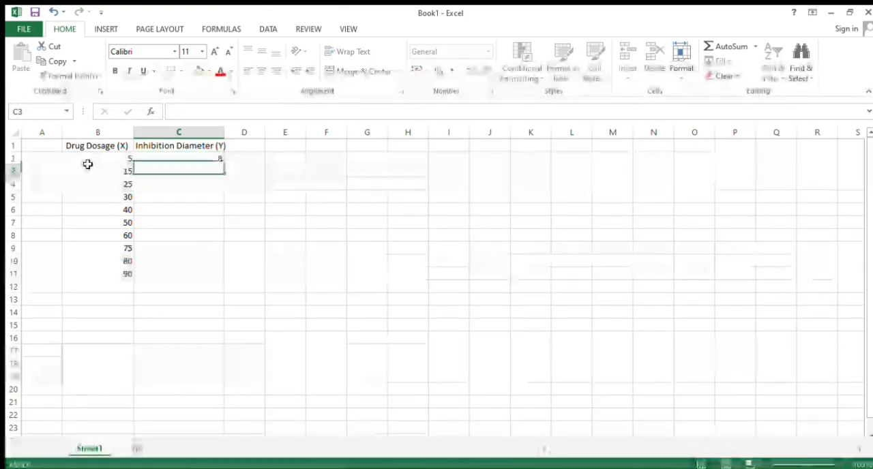
{"action": "type", "text": "12"}
{"action": "key", "text": "Return"}
{"action": "type", "text": "14"}
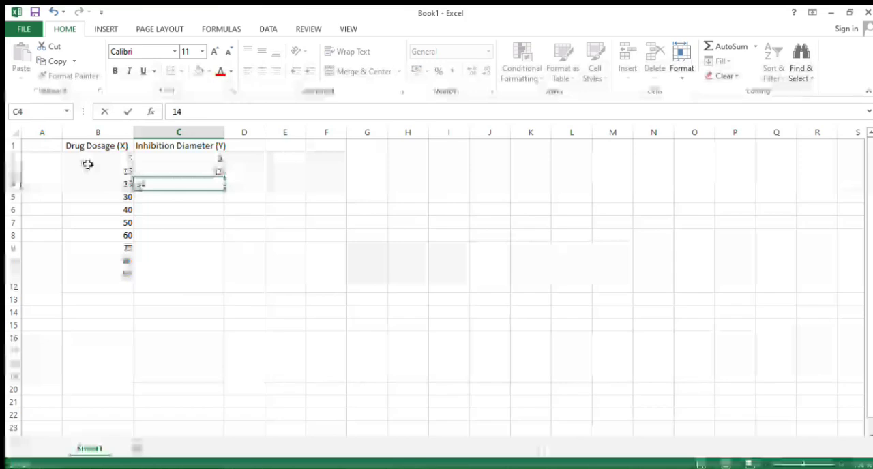
{"action": "key", "text": "Return"}
{"action": "type", "text": "15"}
{"action": "key", "text": "Return"}
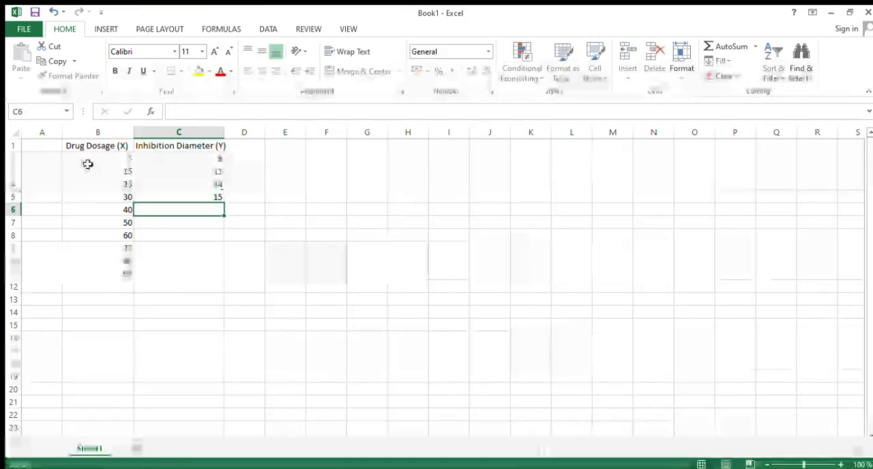
Continue the inhibition diameter column with 18, 19, 21 and 23 in cells C6 to C9.
{"action": "type", "text": "18"}
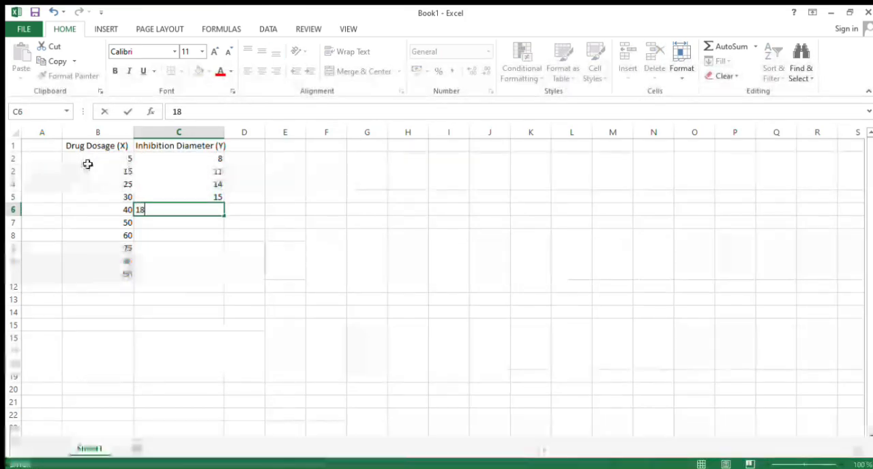
{"action": "key", "text": "Return"}
{"action": "type", "text": "1"}
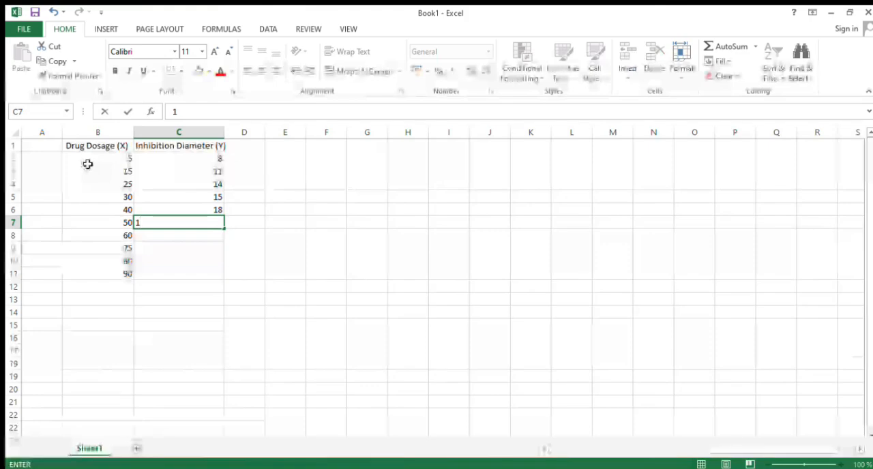
{"action": "type", "text": "9"}
{"action": "key", "text": "Return"}
{"action": "type", "text": "21"}
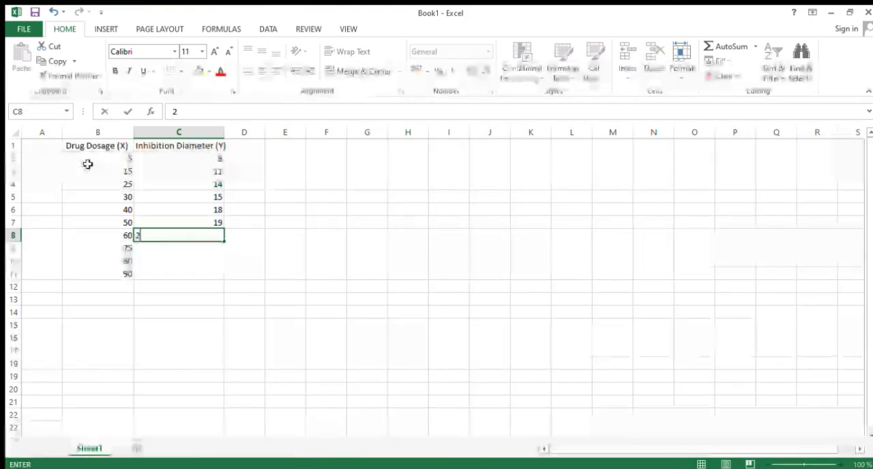
{"action": "key", "text": "Return"}
{"action": "type", "text": "2"}
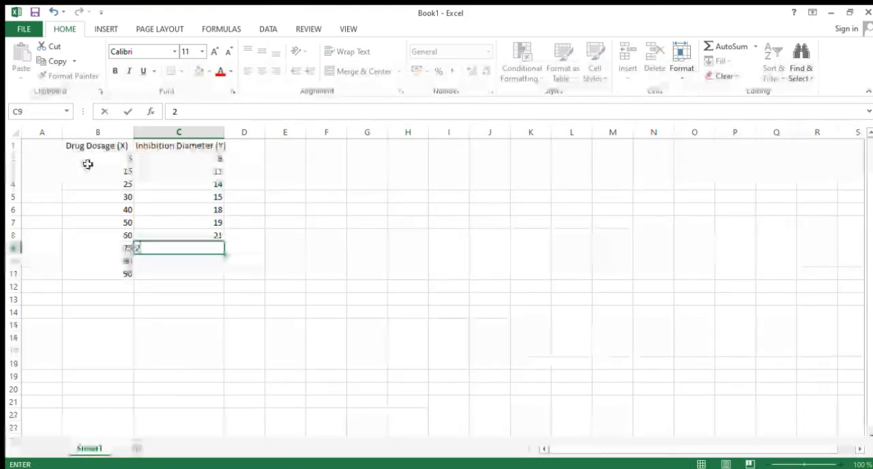
{"action": "type", "text": "3"}
{"action": "key", "text": "Return"}
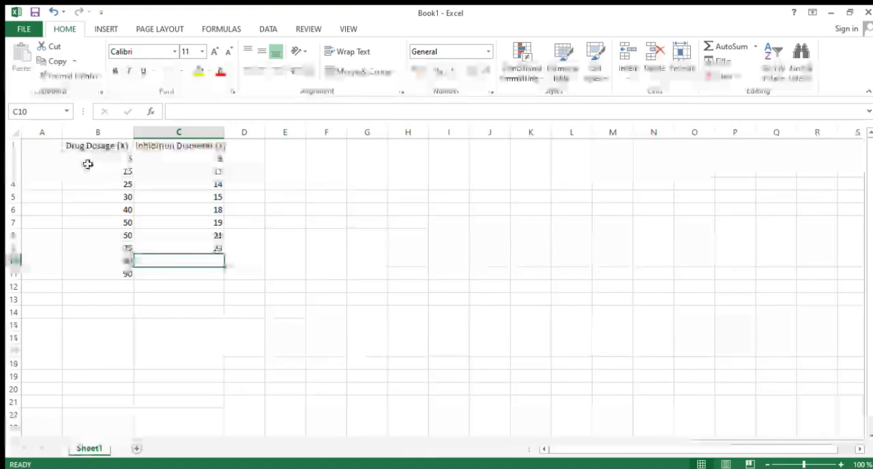
Enter the last inhibition diameters, 26 and 27, in cells C10 and C11.
{"action": "type", "text": "25"}
{"action": "key", "text": "Return"}
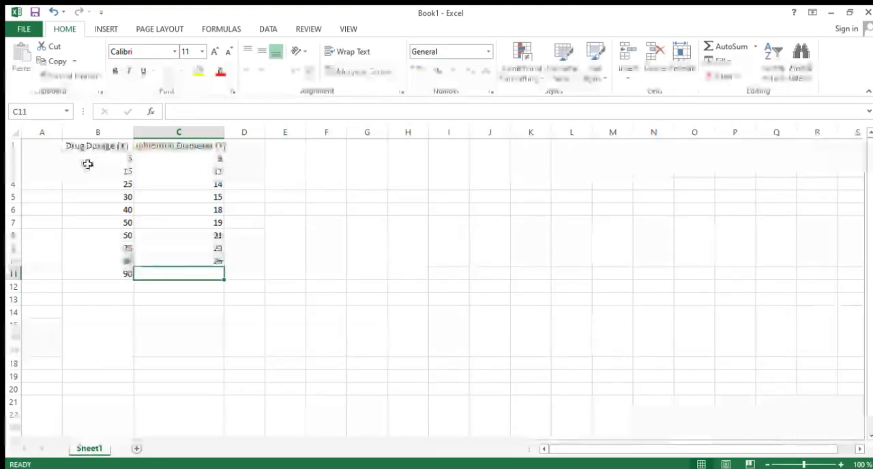
{"action": "type", "text": "27"}
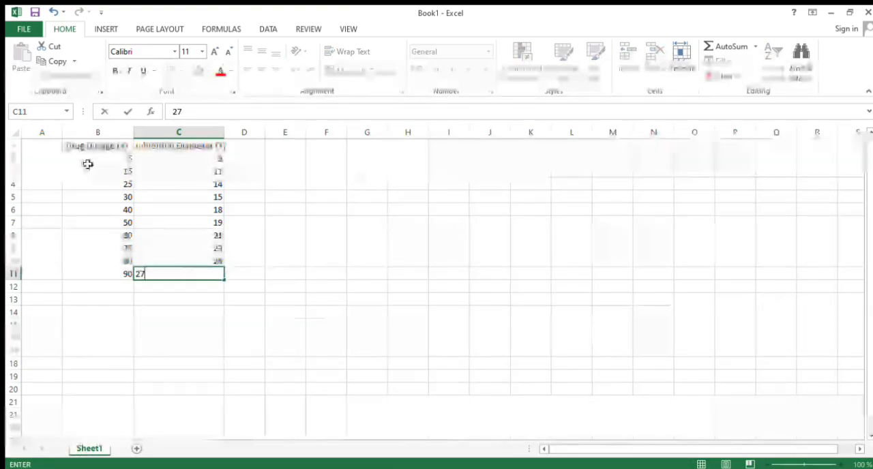
{"action": "key", "text": "Return"}
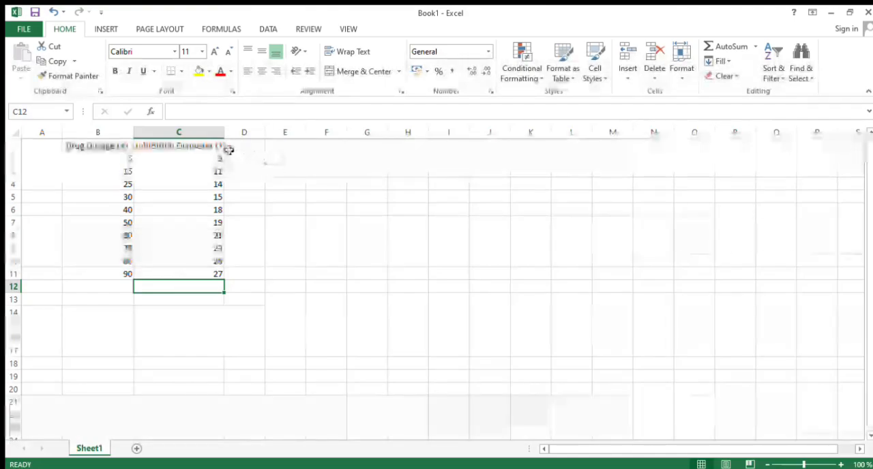
{"action": "left_click", "coordinate": [280, 159]}
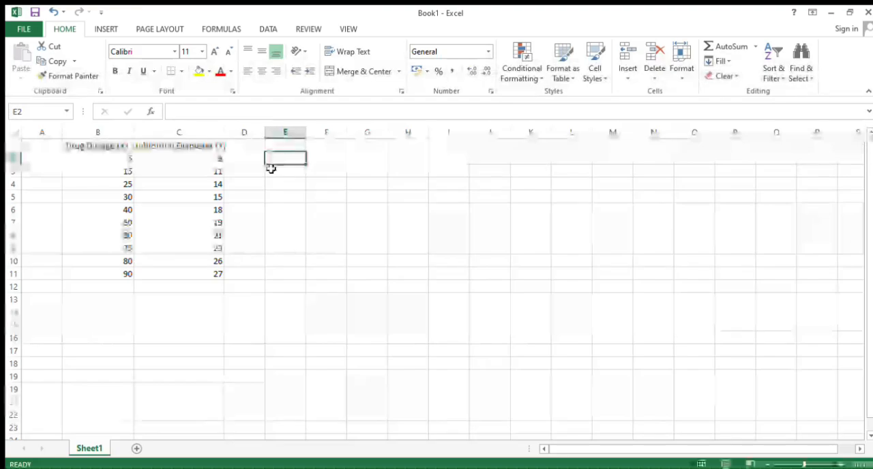
{"action": "type", "text": "A"}
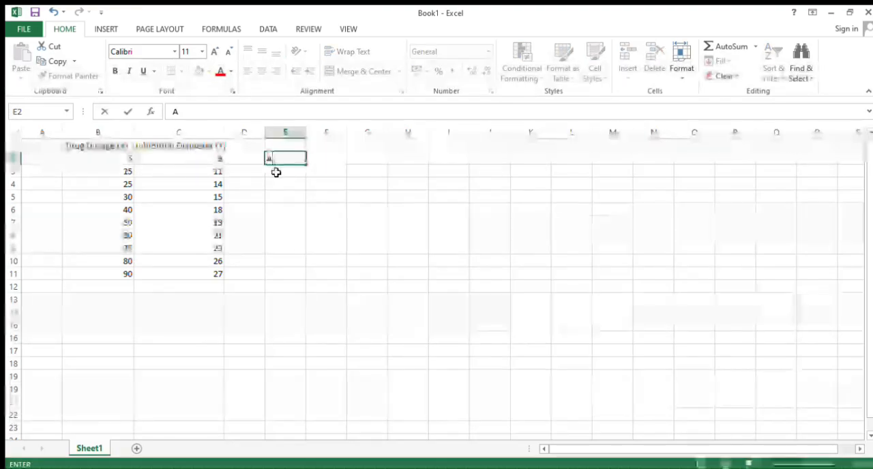
{"action": "key", "text": "Escape"}
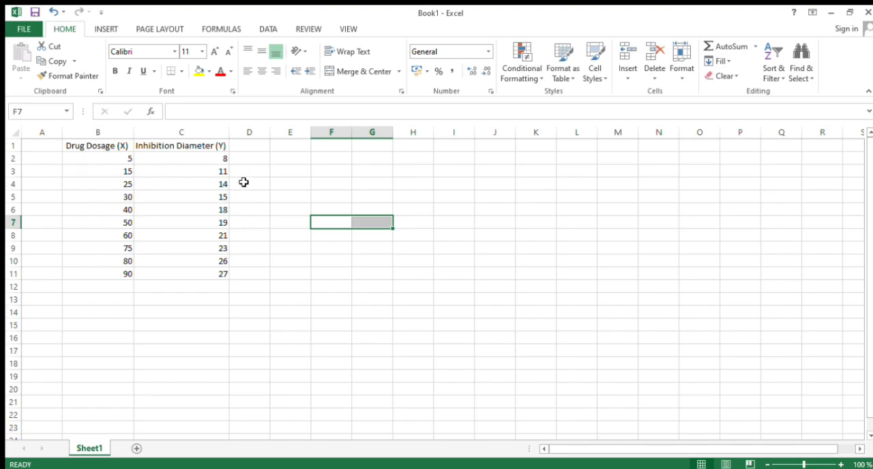
Calculate the correlation between drug dosages B2:B11 and inhibition diameters C2:C11 in cell E3 with the formula =CORREL(B2:B11,C2:C11).
{"action": "left_click", "coordinate": [294, 182]}
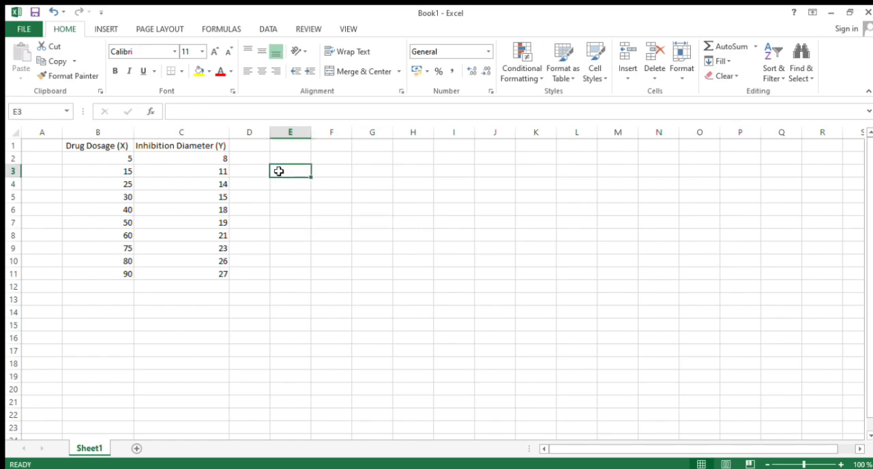
{"action": "type", "text": "r"}
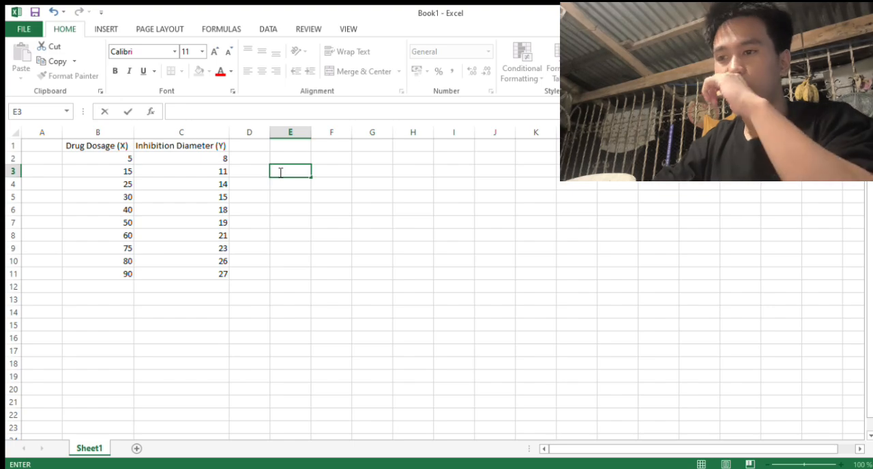
{"action": "key", "text": "BackSpace"}
{"action": "type", "text": "="}
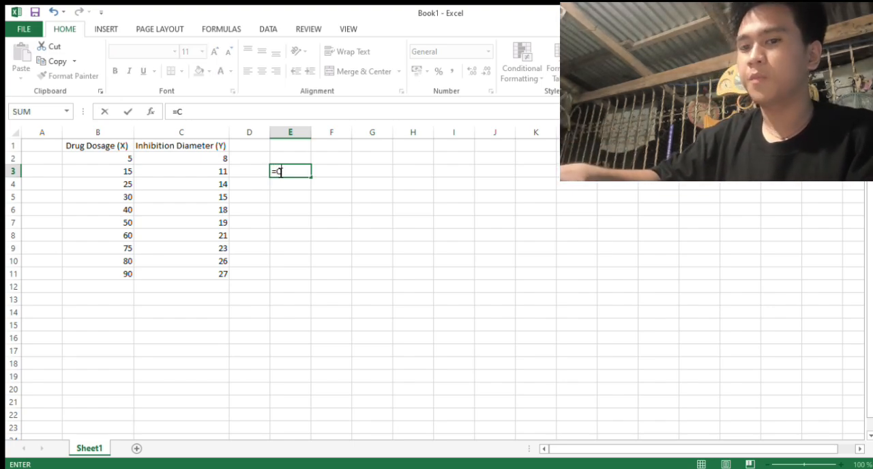
{"action": "type", "text": "CO"}
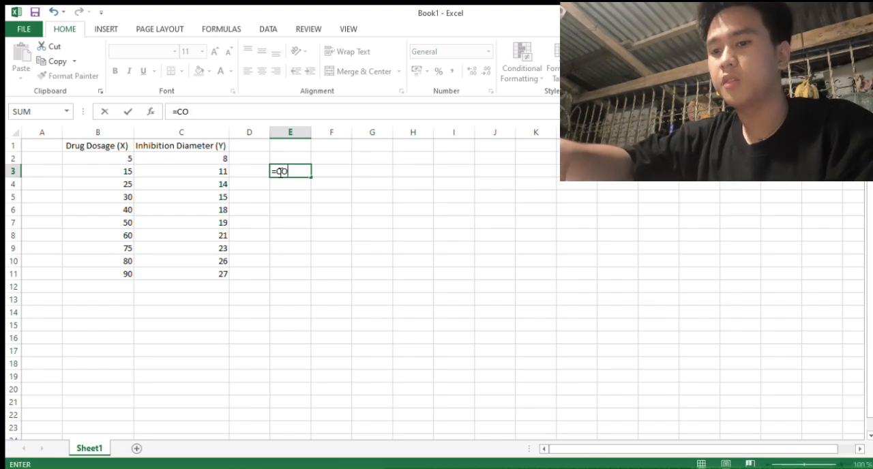
{"action": "type", "text": "RREL("}
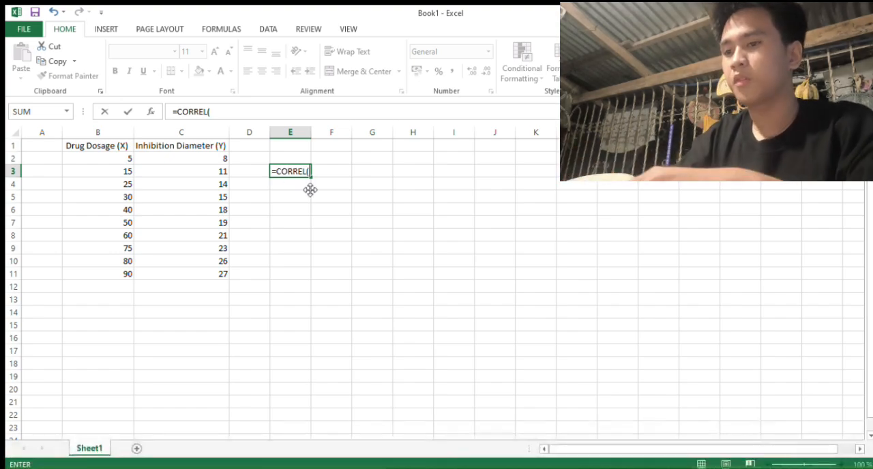
{"action": "left_click_drag", "start_coordinate": [92, 165], "coordinate": [109, 270]}
{"action": "type", "text": ","}
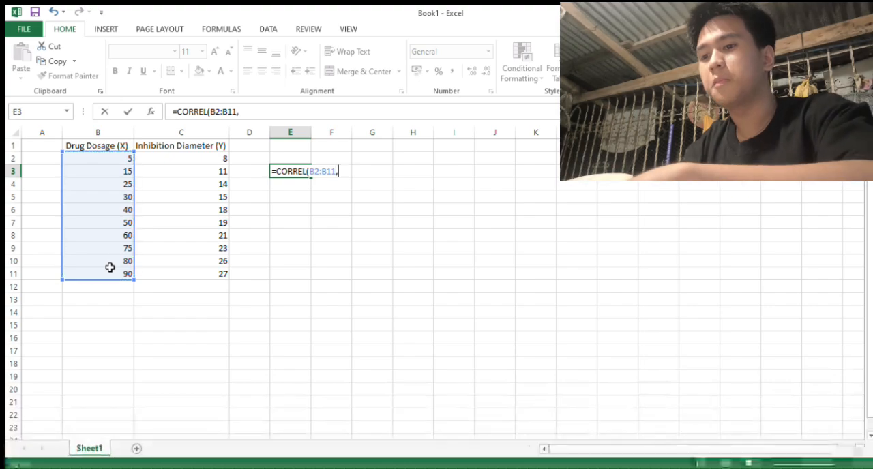
{"action": "left_click", "coordinate": [152, 166]}
{"action": "left_click_drag", "start_coordinate": [152, 165], "coordinate": [169, 275]}
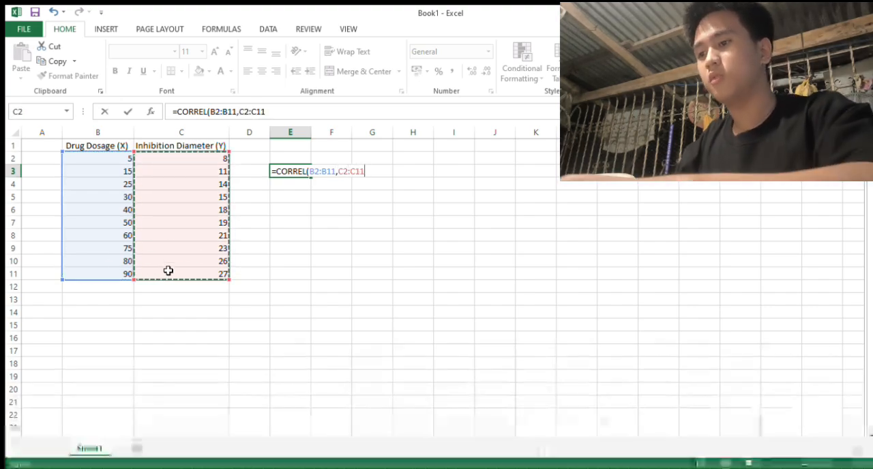
{"action": "type", "text": ")"}
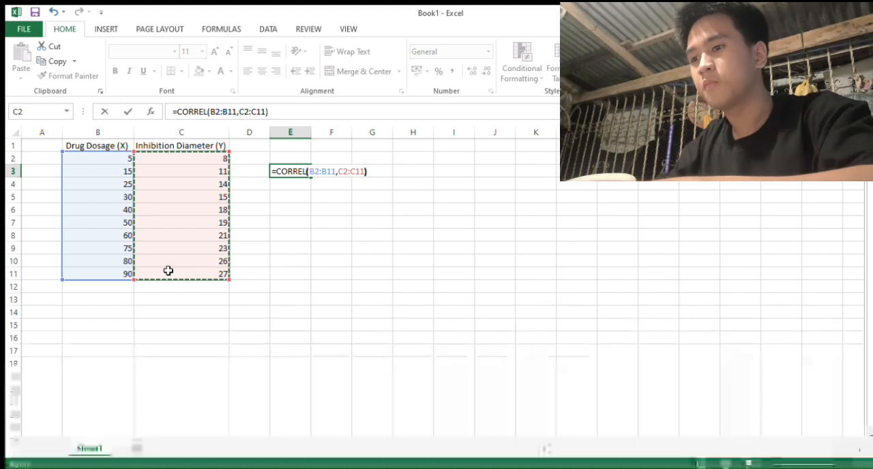
{"action": "key", "text": "Return"}
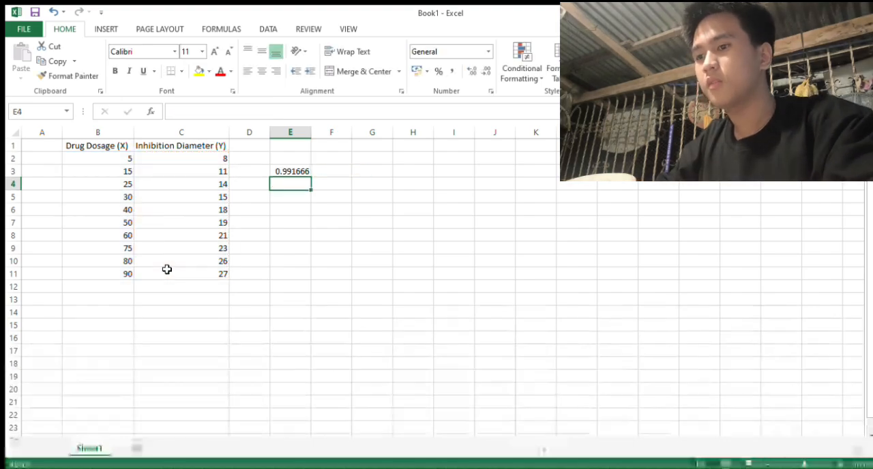